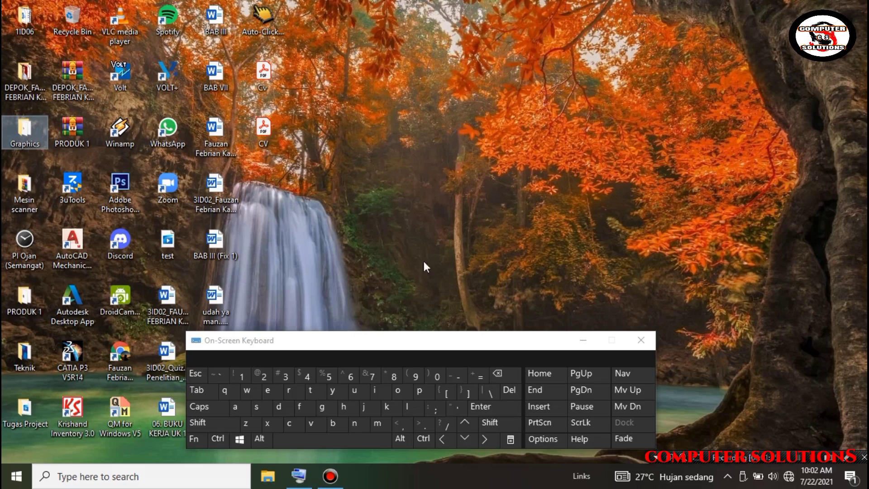
pyautogui.press('Down')
pyautogui.press('Down')
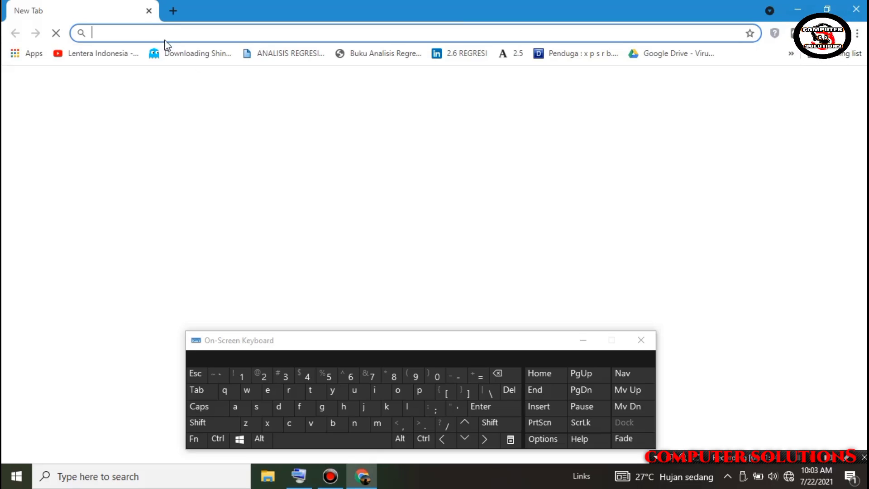
# Test the on-screen keyboard by entering ffhjjrrrrrs in the browser's address bar.
pyautogui.click(305, 407)
pyautogui.click(304, 407)
pyautogui.click(343, 407)
pyautogui.click(364, 408)
pyautogui.click(364, 407)
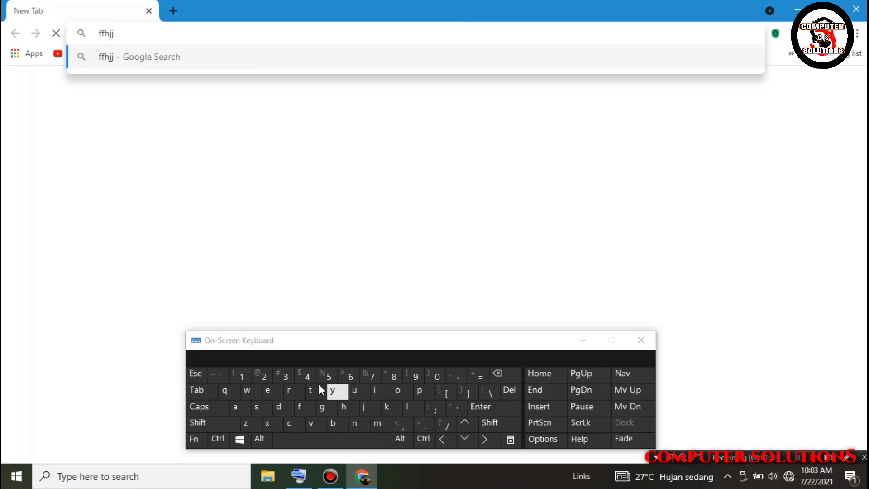
pyautogui.click(287, 395)
pyautogui.click(286, 395)
pyautogui.click(287, 395)
pyautogui.click(286, 395)
pyautogui.click(287, 395)
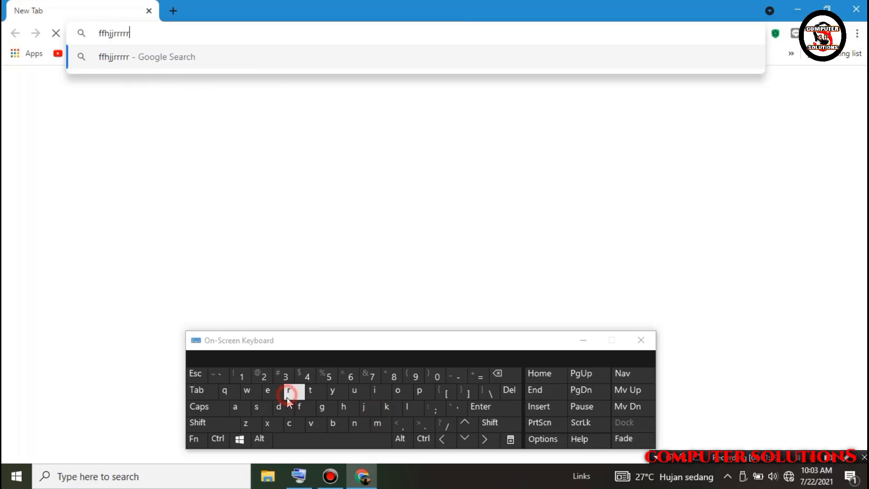
pyautogui.click(266, 414)
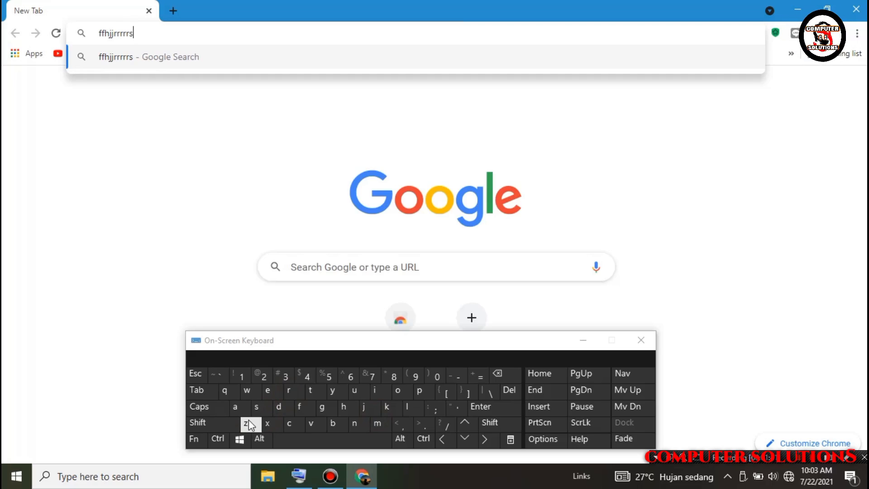
# Enable capital letters on the on-screen keyboard, test it by adding HOJYDJ in the address bar, and close the browser.
pyautogui.click(204, 407)
pyautogui.click(344, 406)
pyautogui.click(399, 391)
pyautogui.click(364, 406)
pyautogui.click(332, 390)
pyautogui.click(279, 406)
pyautogui.click(364, 406)
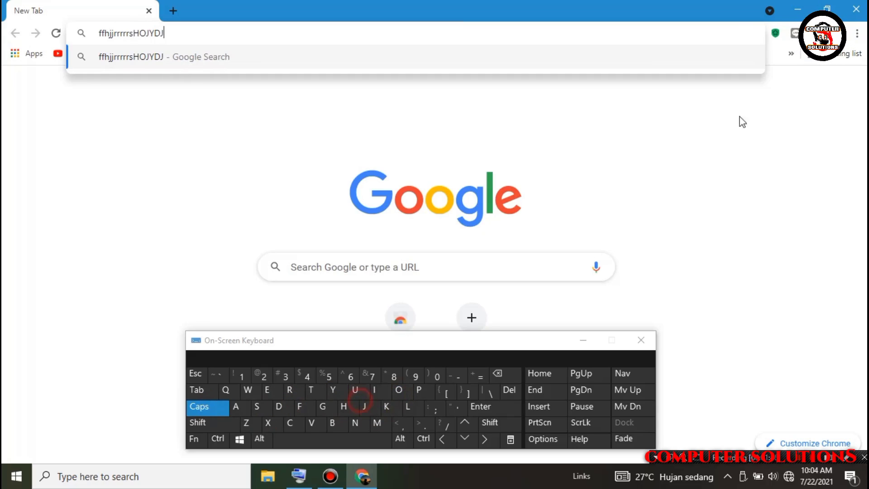
pyautogui.click(863, 11)
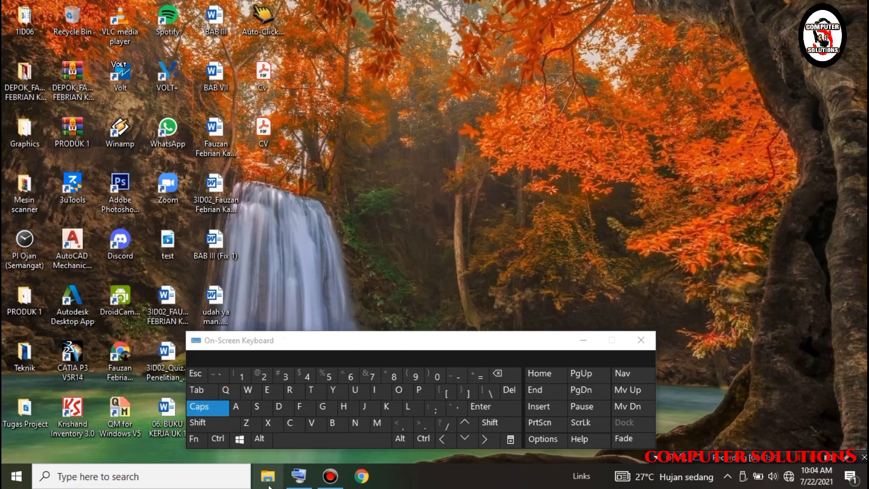
# Open File Explorer and try entering letters in its search box with the on-screen keyboard.
pyautogui.click(269, 475)
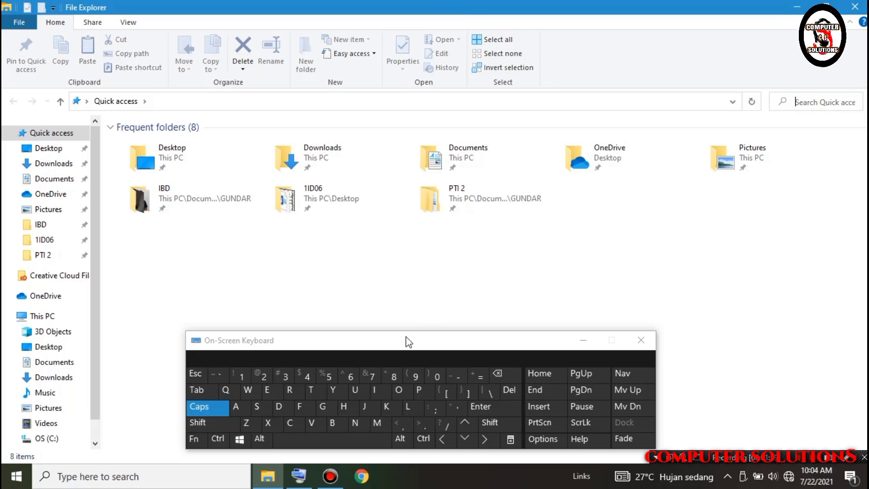
pyautogui.click(341, 404)
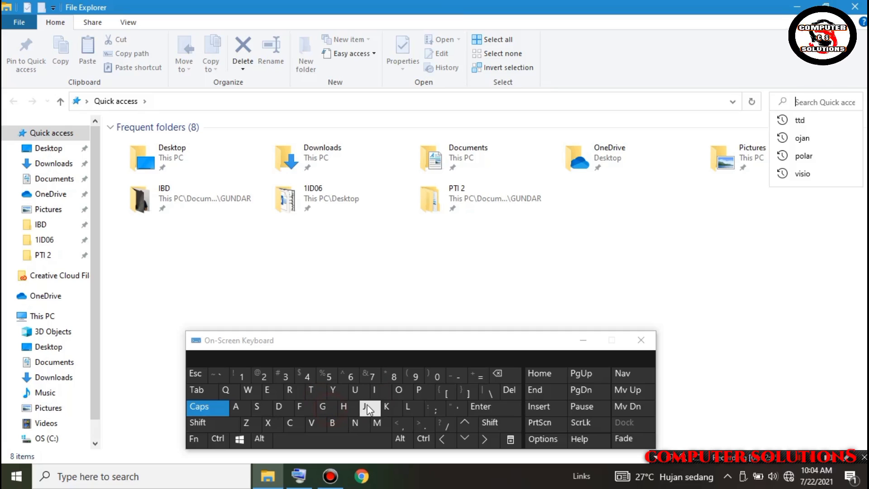
pyautogui.click(323, 390)
pyautogui.click(346, 407)
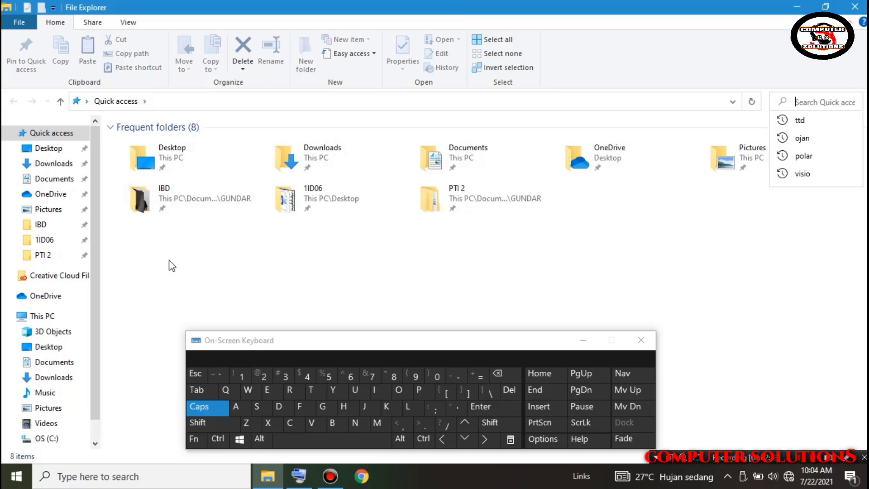
# Open the Windows\System32 folder on drive C: with the on-screen keyboard minimized.
pyautogui.click(48, 318)
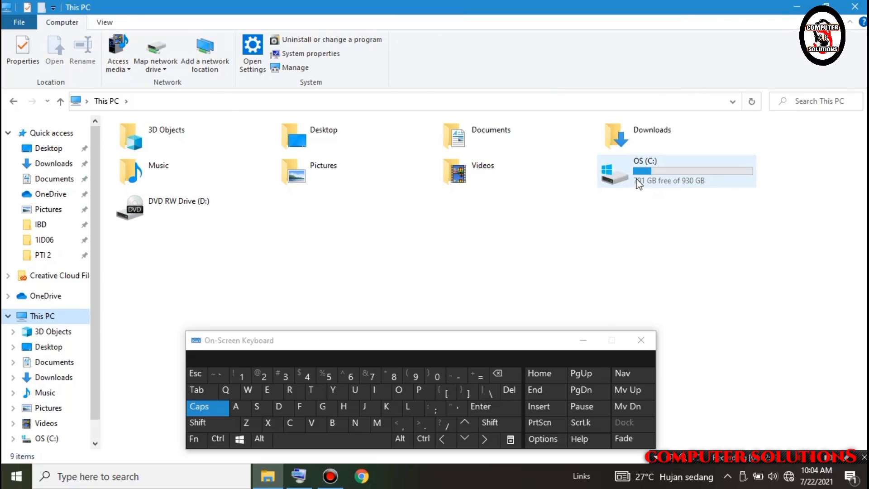
pyautogui.doubleClick(676, 182)
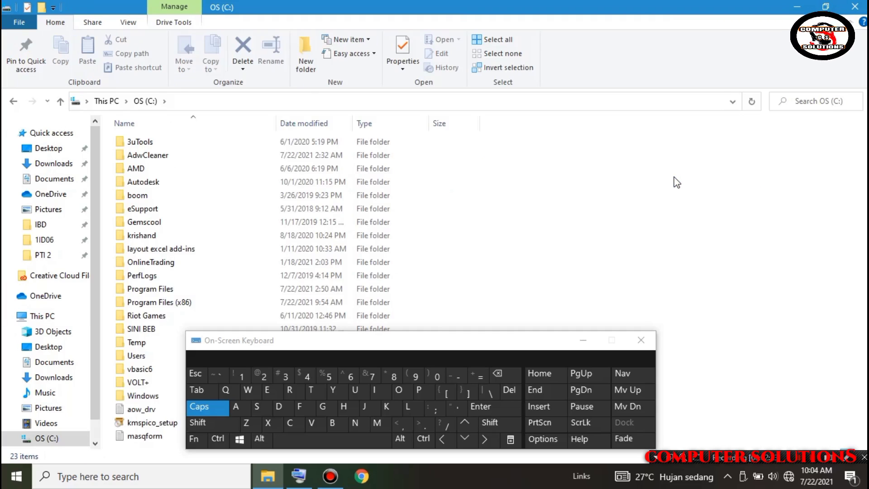
pyautogui.click(583, 340)
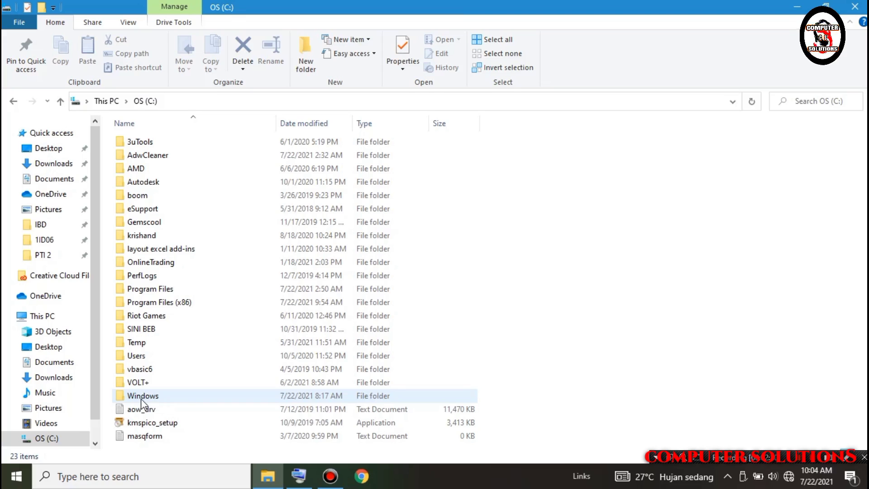
pyautogui.doubleClick(193, 403)
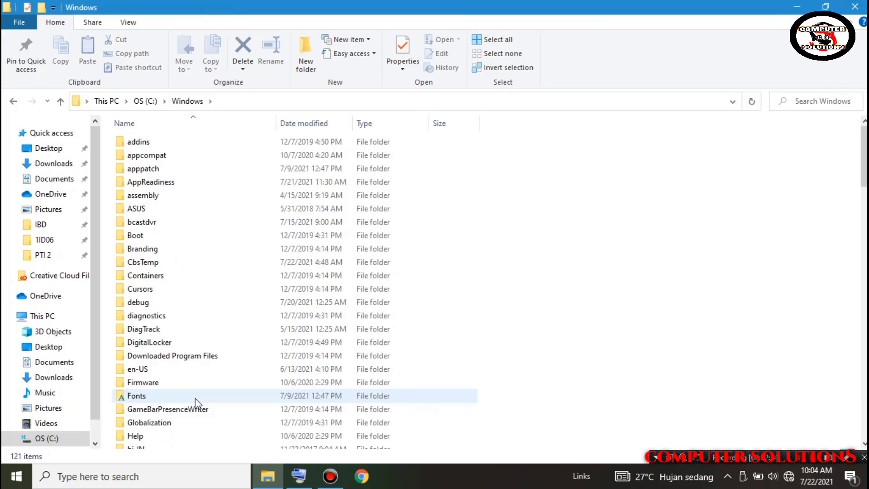
pyautogui.moveTo(865, 250); pyautogui.dragTo(865, 312)
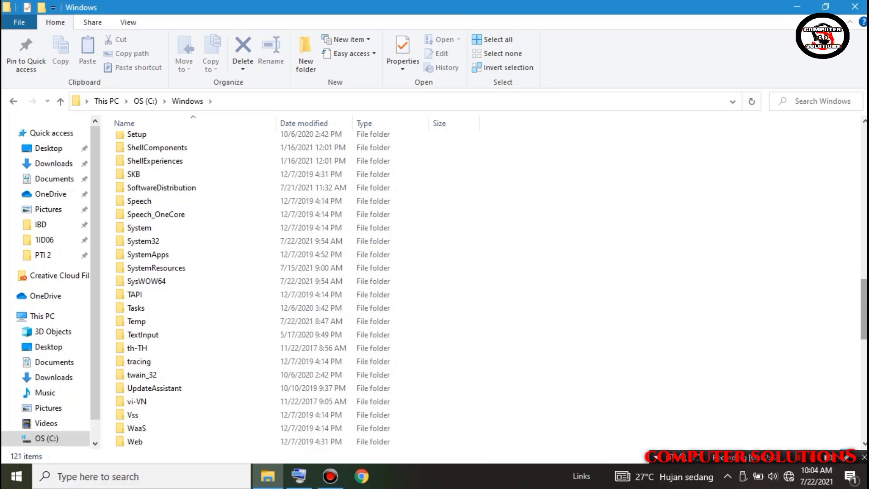
pyautogui.click(161, 244)
pyautogui.doubleClick(161, 245)
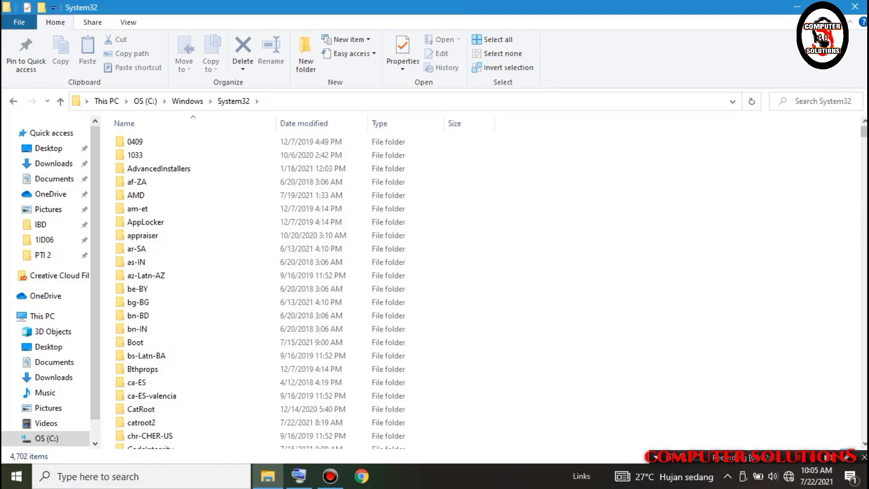
# Find the ctfmon application in System32 and create a desktop shortcut for it.
pyautogui.moveTo(864, 132); pyautogui.dragTo(865, 170)
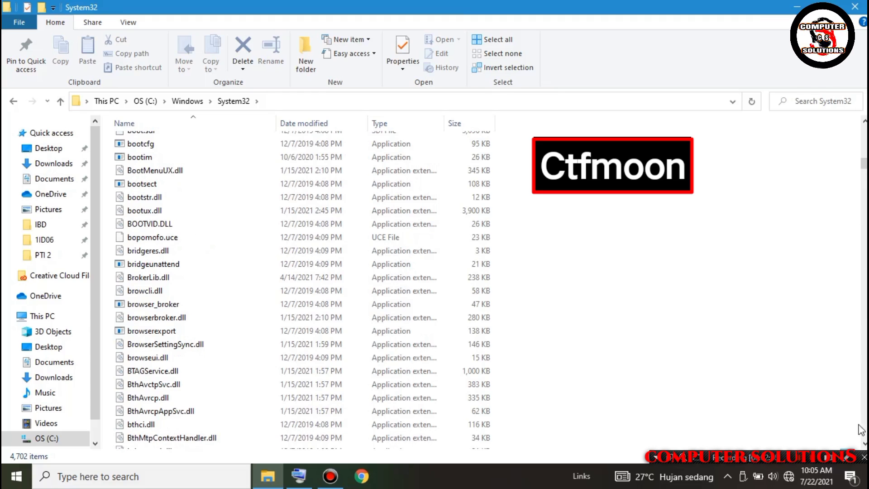
pyautogui.moveTo(865, 442); pyautogui.dragTo(865, 443)
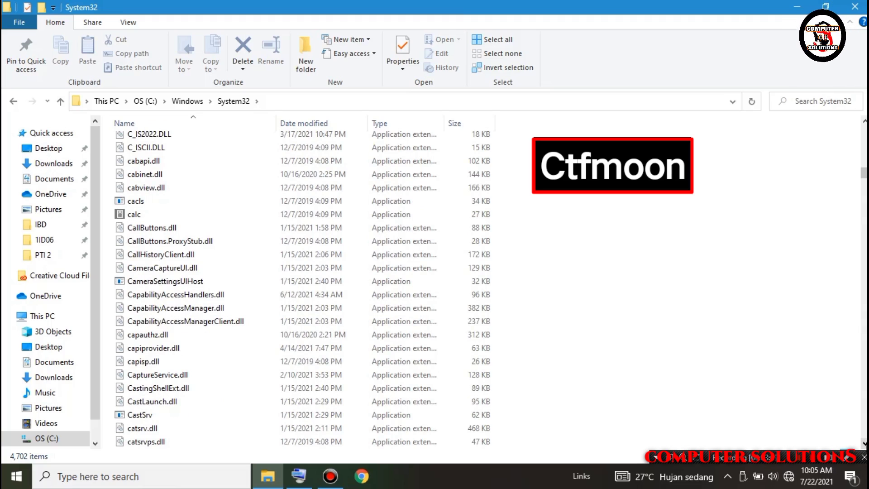
pyautogui.moveTo(864, 173); pyautogui.dragTo(864, 177)
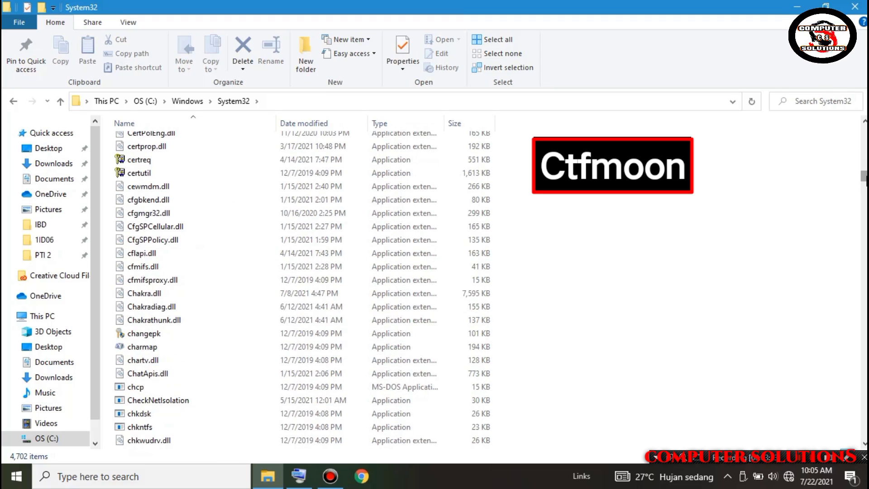
pyautogui.moveTo(864, 176); pyautogui.dragTo(864, 188)
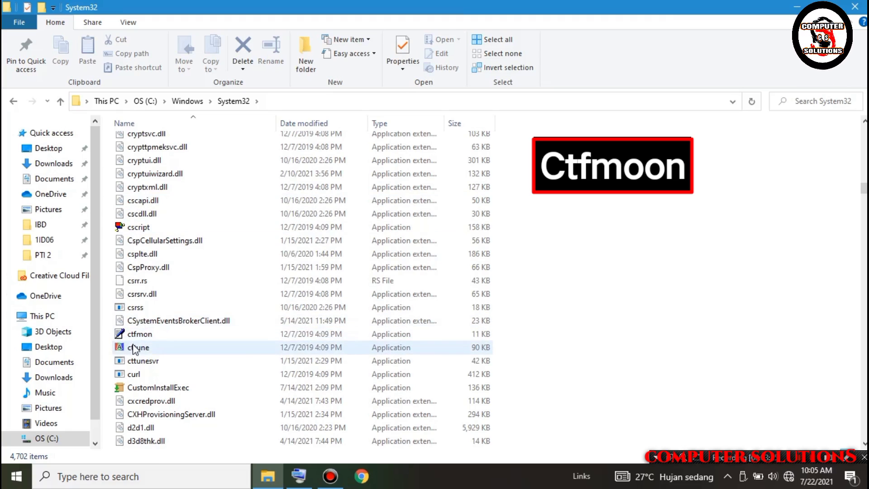
pyautogui.moveTo(143, 348)
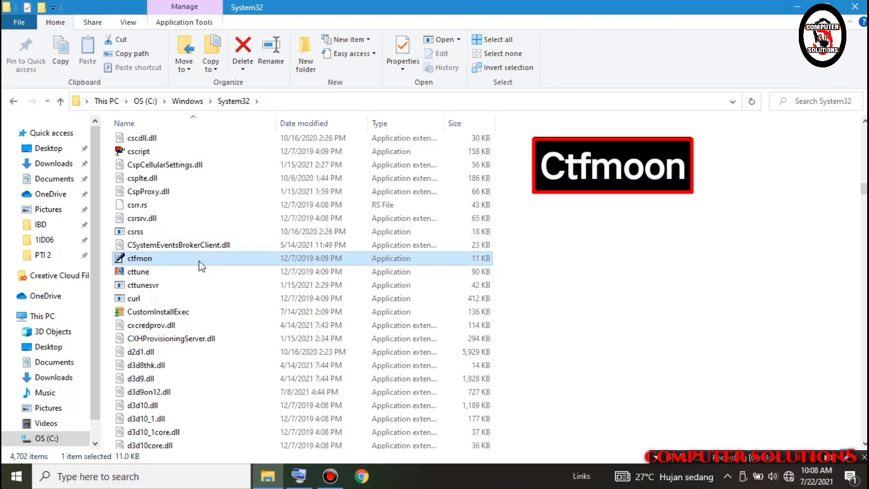
pyautogui.moveTo(192, 260)
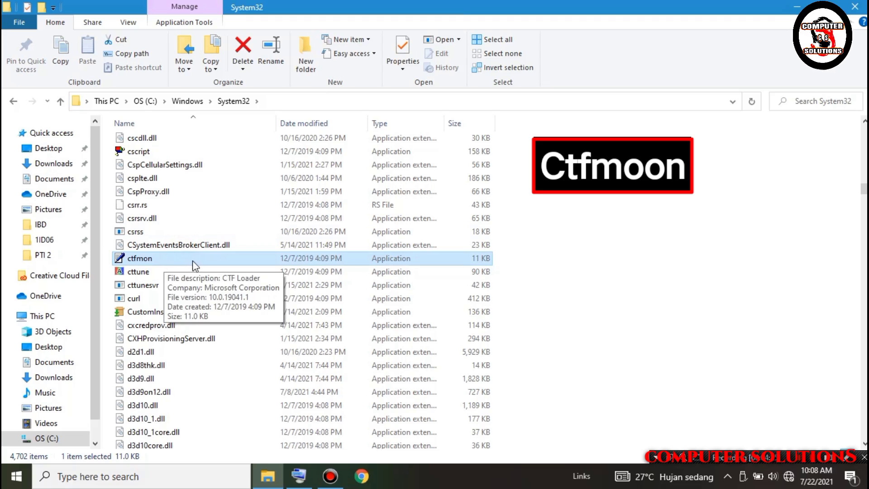
pyautogui.doubleClick(152, 259)
pyautogui.rightClick(154, 263)
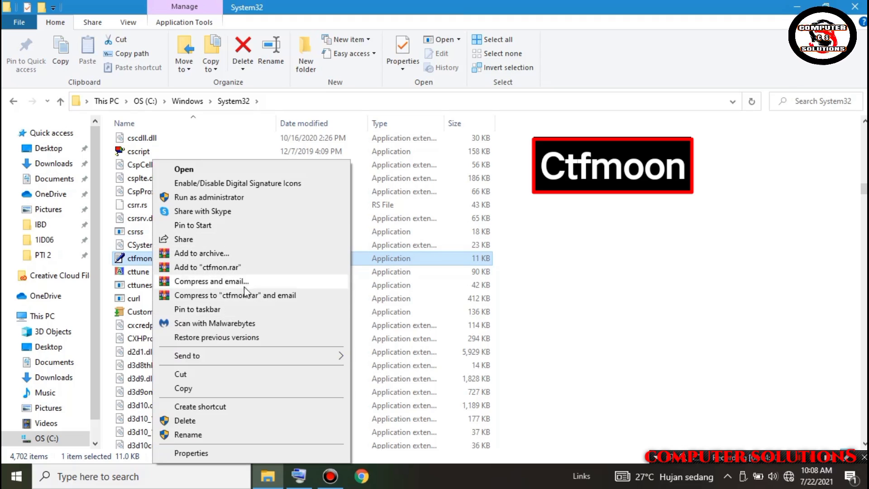
pyautogui.moveTo(243, 360)
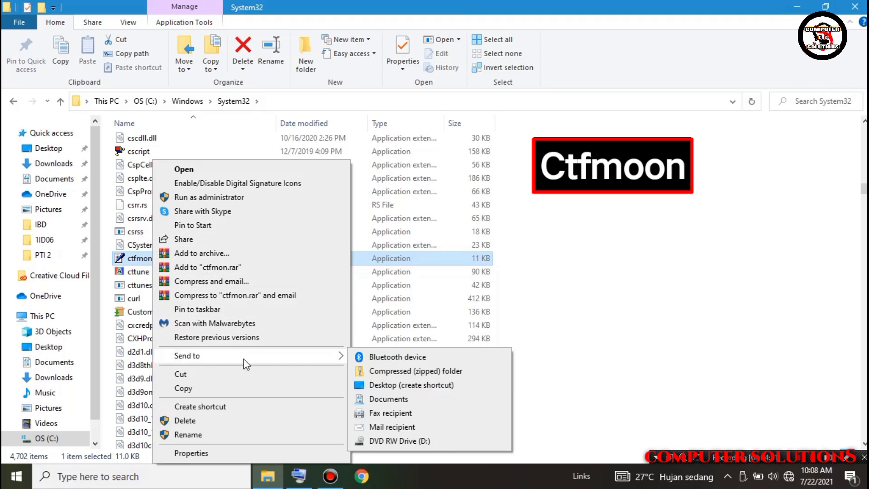
pyautogui.click(382, 386)
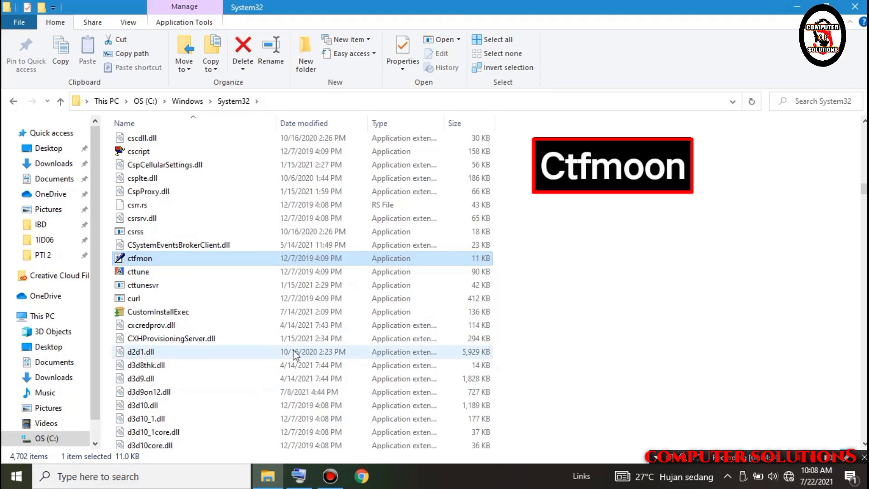
# Run ctfmon from System32 as administrator and minimize the File Explorer window.
pyautogui.doubleClick(155, 258)
pyautogui.rightClick(155, 258)
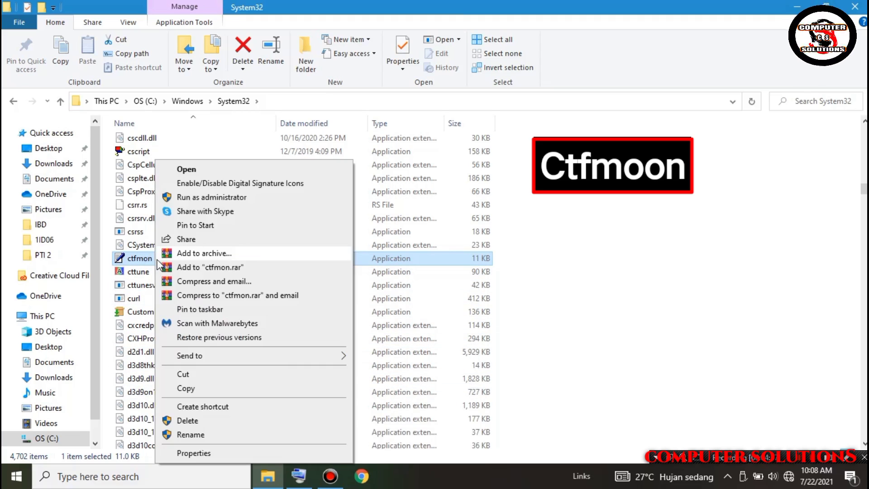
pyautogui.click(191, 197)
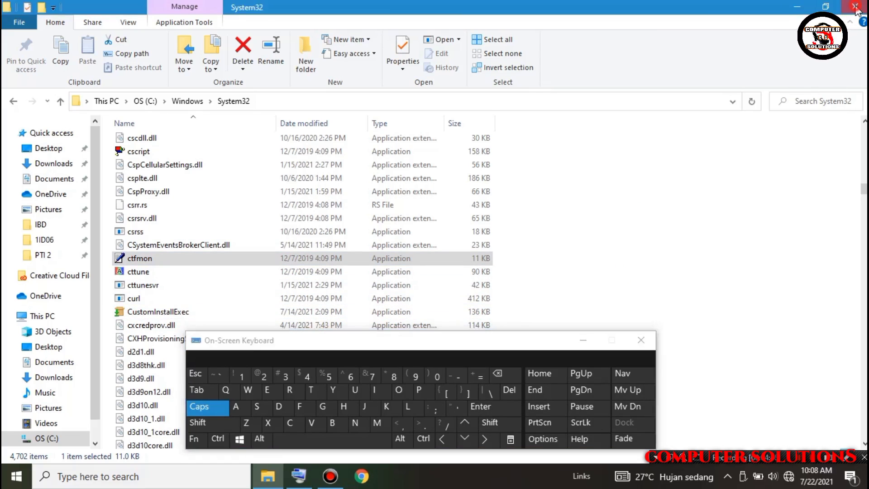
pyautogui.click(798, 6)
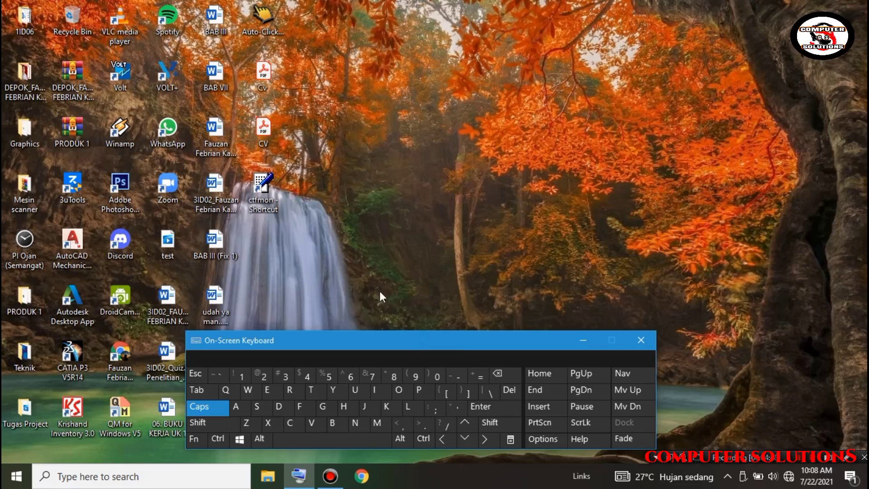
# Move the ctfmon shortcut to an empty area of the desktop and run it as administrator.
pyautogui.rightClick(377, 192)
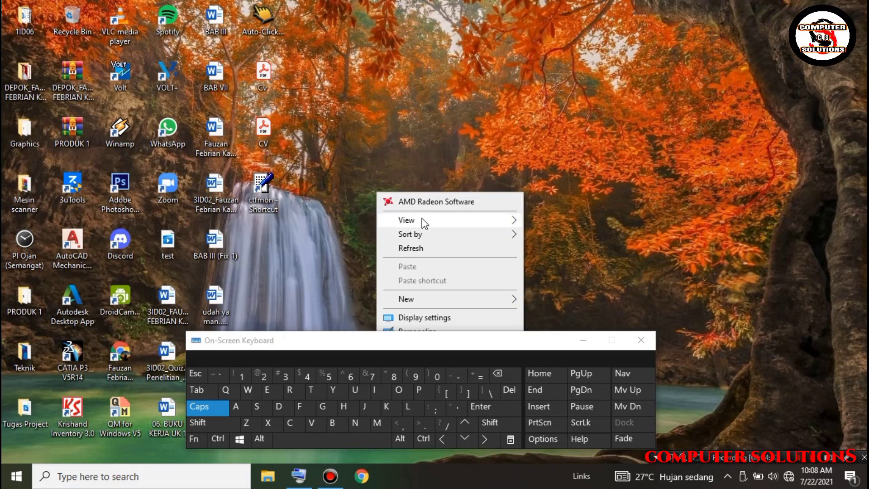
pyautogui.moveTo(424, 220)
pyautogui.moveTo(271, 195); pyautogui.dragTo(463, 177)
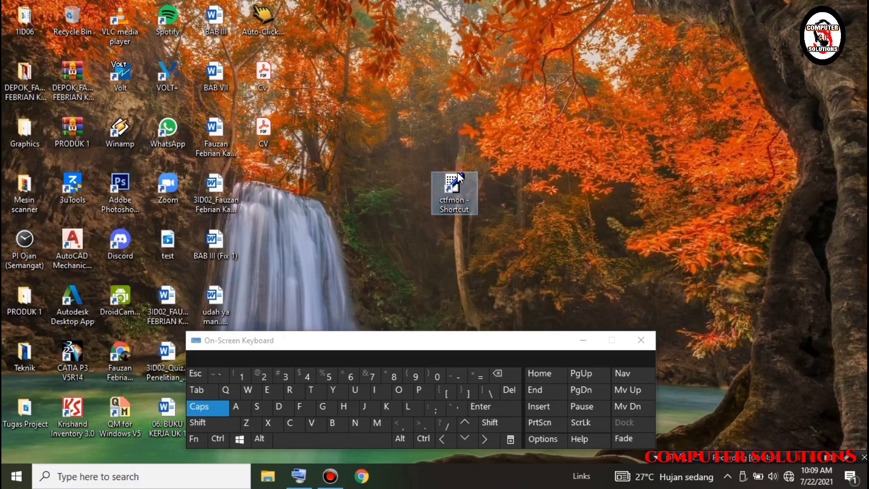
pyautogui.doubleClick(462, 199)
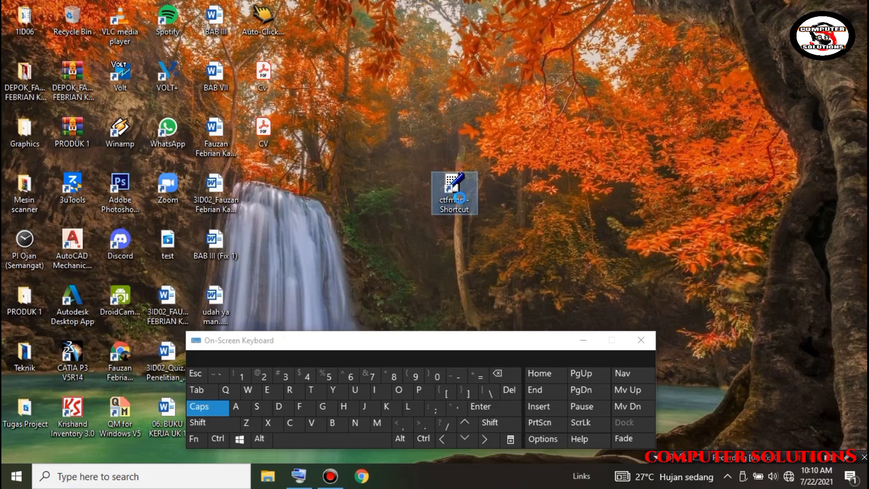
pyautogui.rightClick(461, 195)
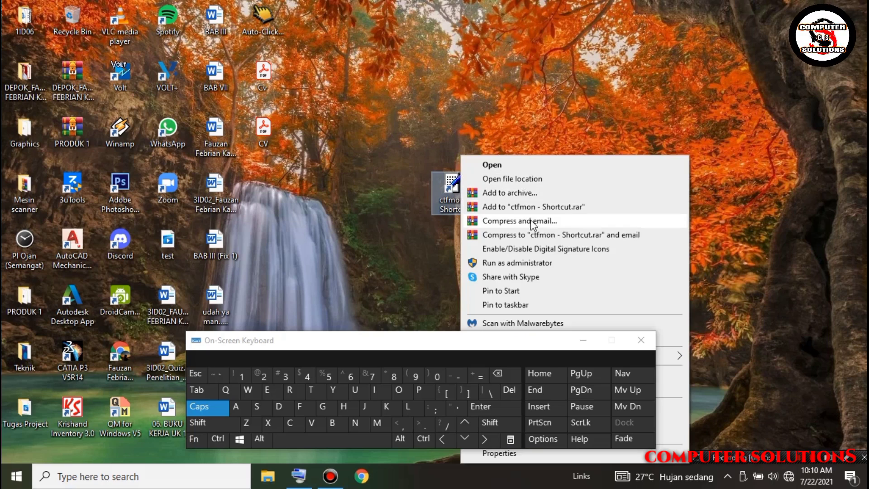
pyautogui.click(521, 263)
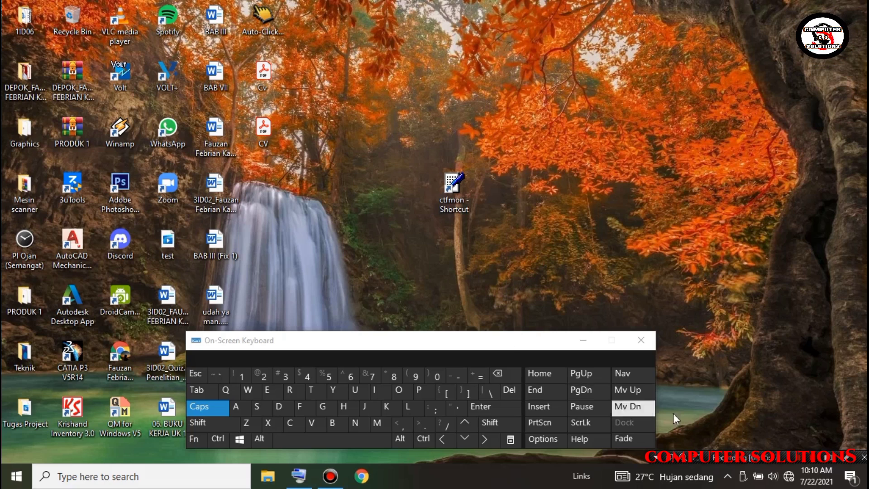
# Start connecting to the Provita Wi-Fi network to bring up its network security key field.
pyautogui.click(788, 478)
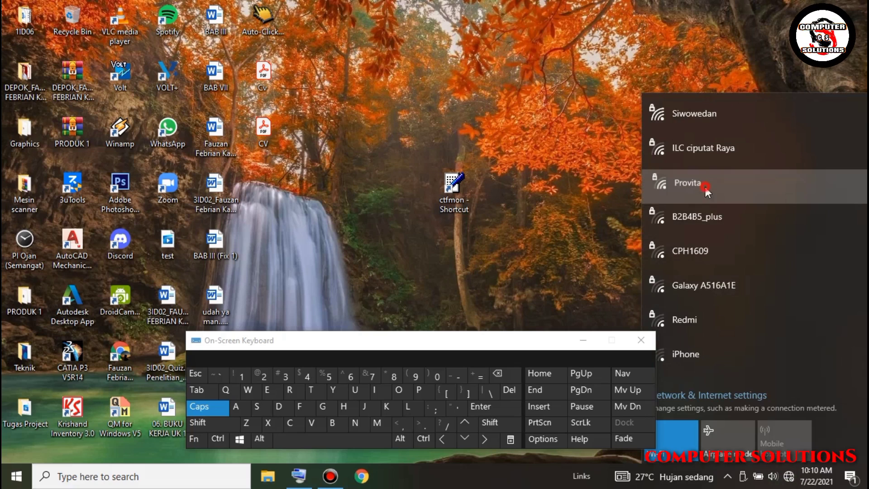
pyautogui.click(705, 187)
pyautogui.click(754, 218)
pyautogui.click(797, 243)
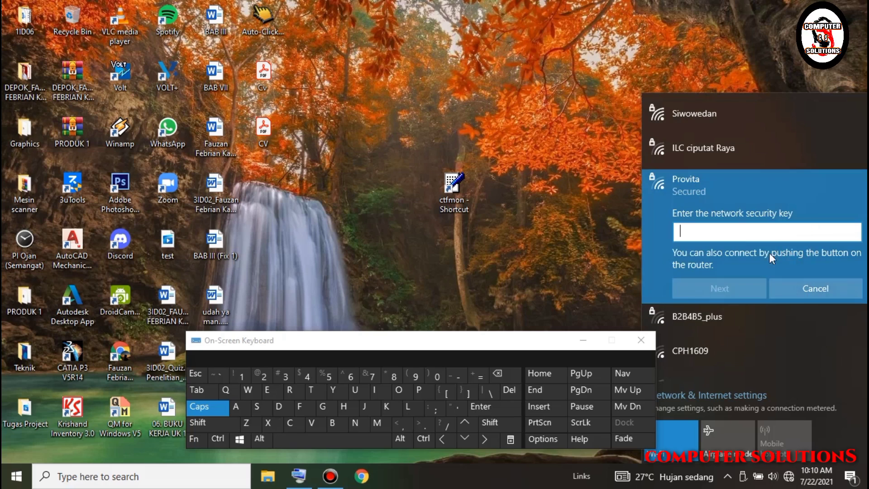
# Test text entry in the network security key field by entering characters with the on-screen keyboard.
pyautogui.click(311, 401)
pyautogui.click(320, 404)
pyautogui.click(329, 403)
pyautogui.click(344, 399)
pyautogui.click(317, 396)
pyautogui.click(312, 394)
pyautogui.click(344, 407)
pyautogui.click(355, 422)
pyautogui.click(333, 423)
pyautogui.click(317, 400)
pyautogui.click(344, 408)
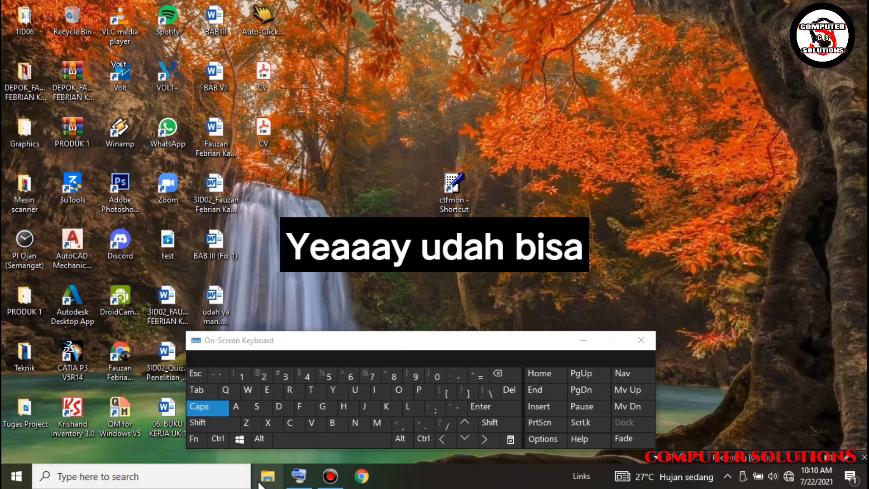
# Open a File Explorer window and test its Quick access search by entering HTTIIF with the on-screen keyboard.
pyautogui.press('super+e')
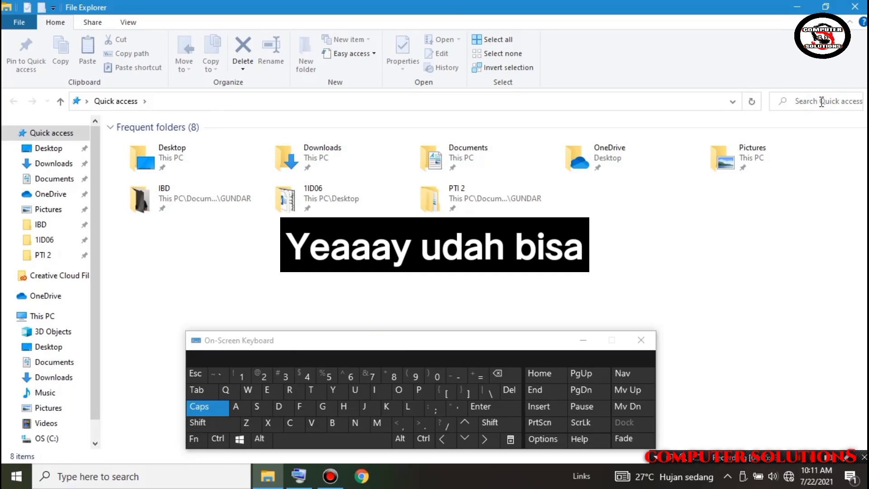
pyautogui.click(299, 406)
pyautogui.click(349, 406)
pyautogui.click(311, 390)
pyautogui.click(311, 390)
pyautogui.click(375, 390)
pyautogui.click(374, 389)
pyautogui.click(299, 406)
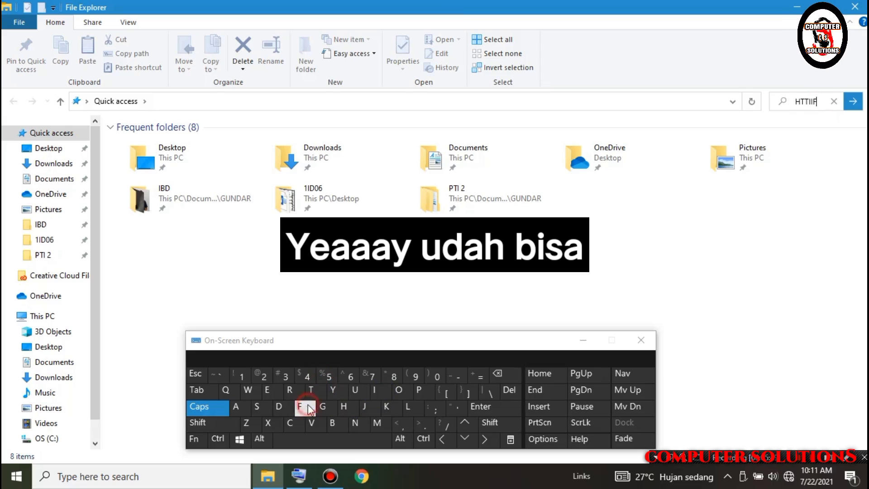
# Return to the desktop and minimize the On-Screen Keyboard.
pyautogui.press('super+d')
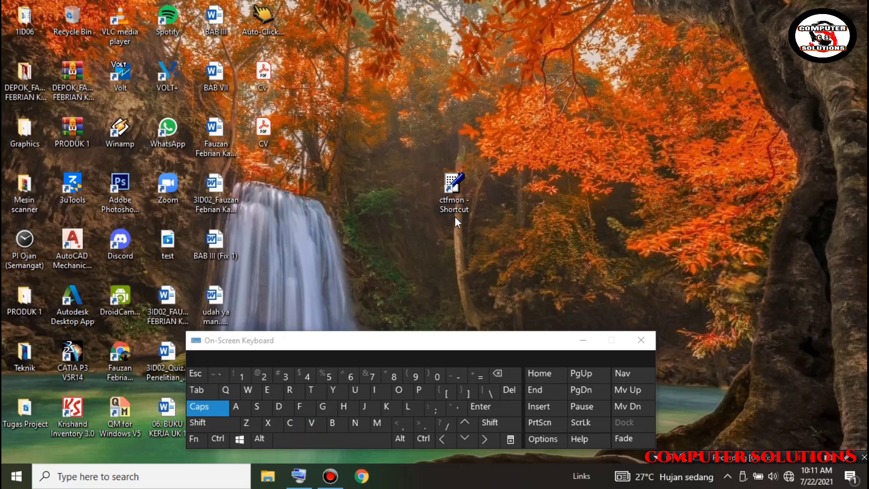
pyautogui.click(582, 340)
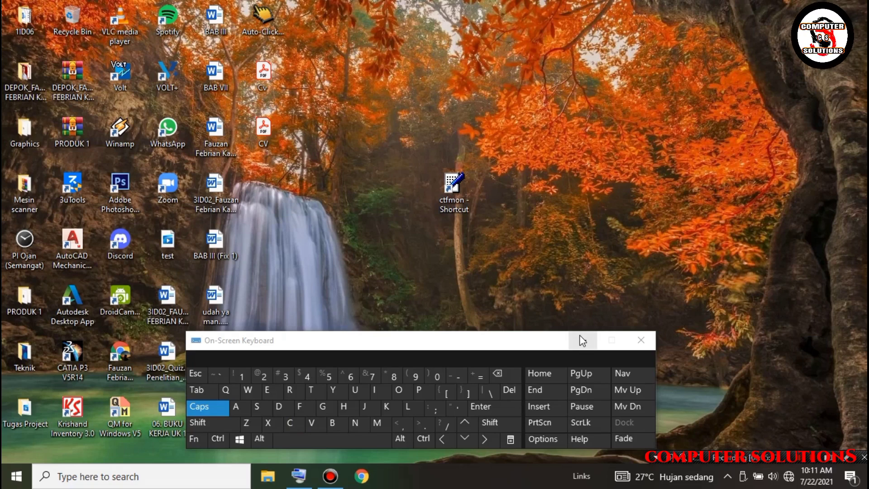
pyautogui.rightClick(529, 208)
pyautogui.click(564, 270)
pyautogui.rightClick(545, 175)
pyautogui.click(564, 227)
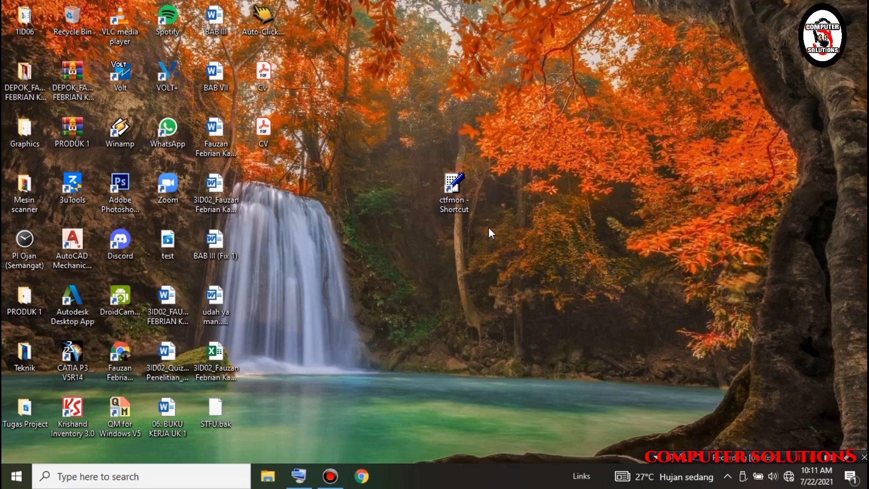
pyautogui.rightClick(321, 243)
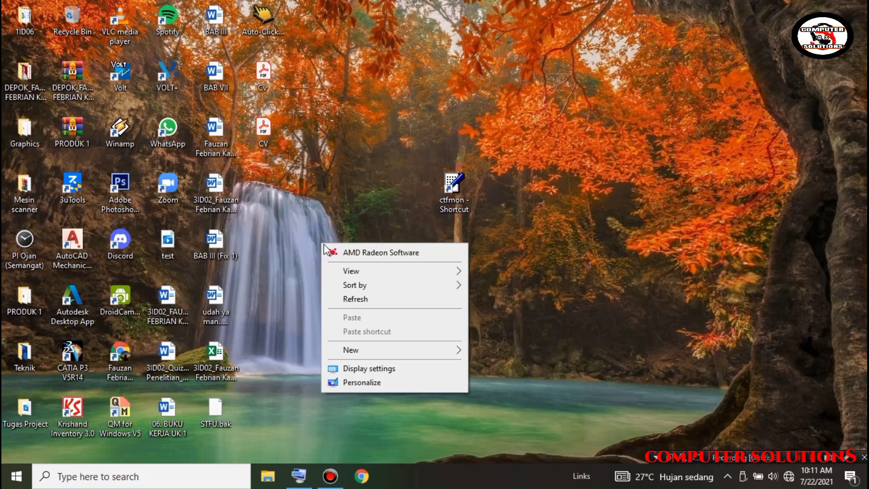
pyautogui.click(352, 296)
pyautogui.rightClick(335, 260)
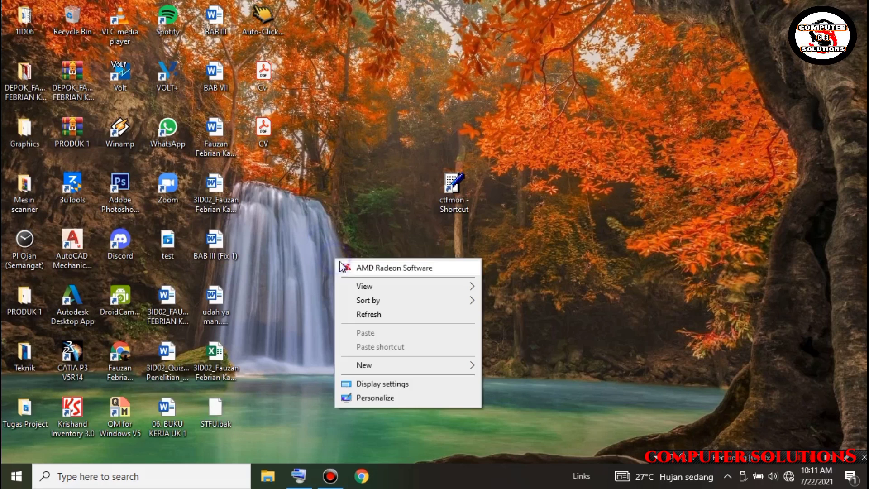